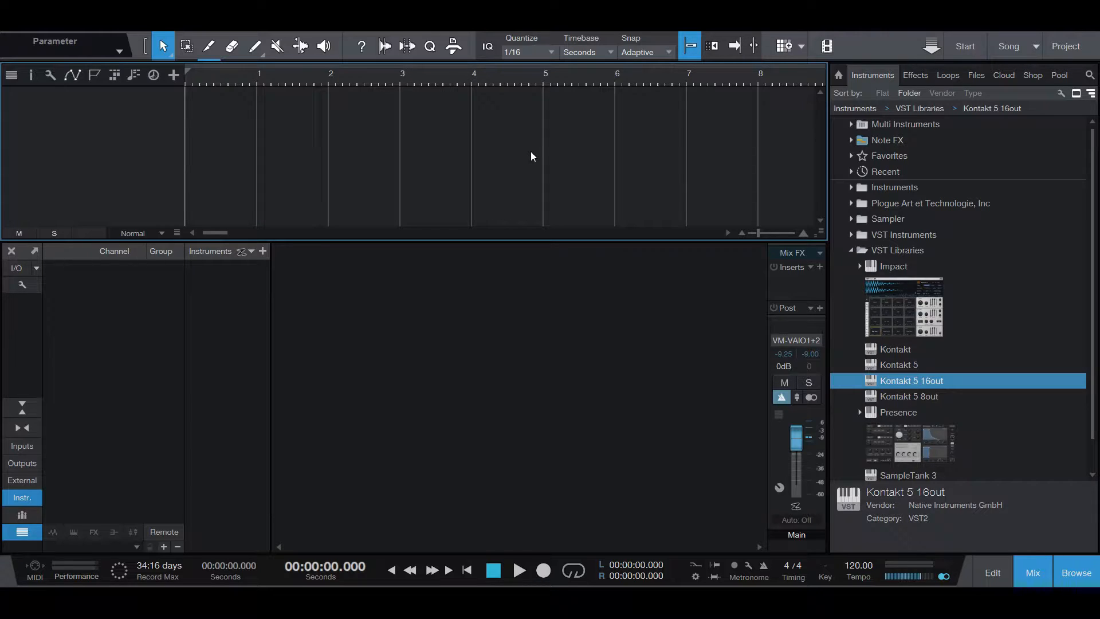
Add Kontakt 5 16out to the song as an instrument track and show Kontakt's Outputs section
left_click_drag(906, 383, 135, 141)
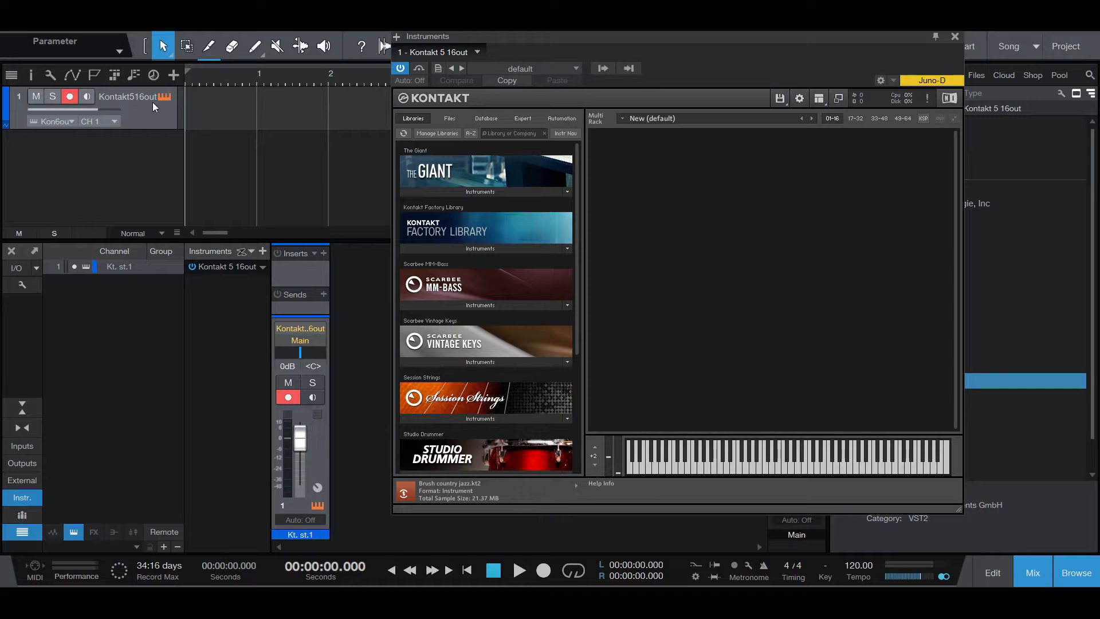
left_click_drag(500, 40, 439, 82)
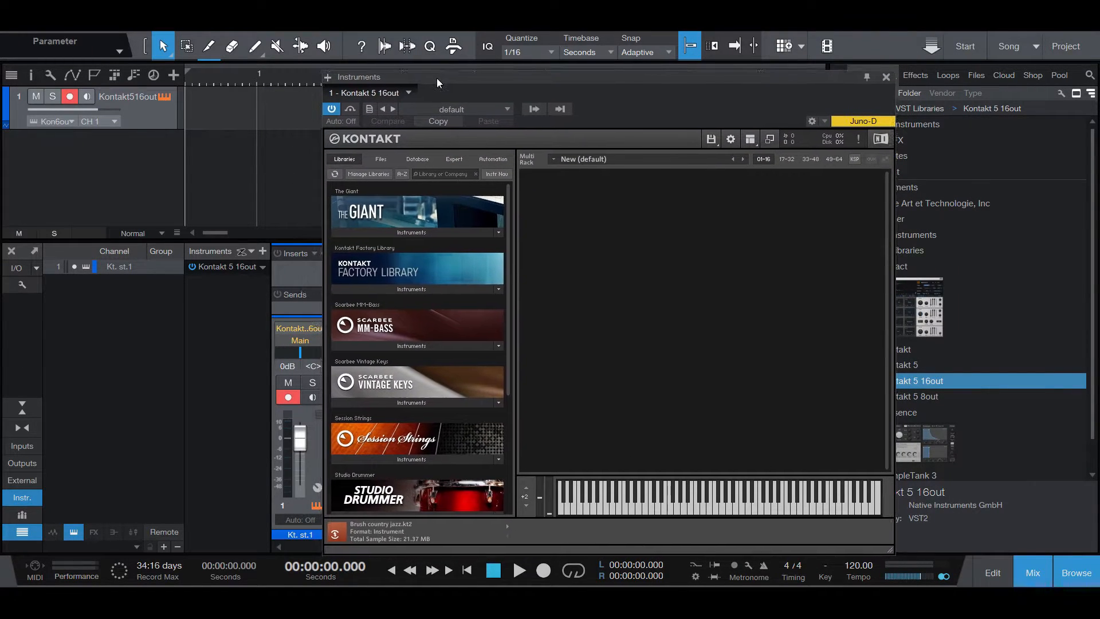
left_click(750, 139)
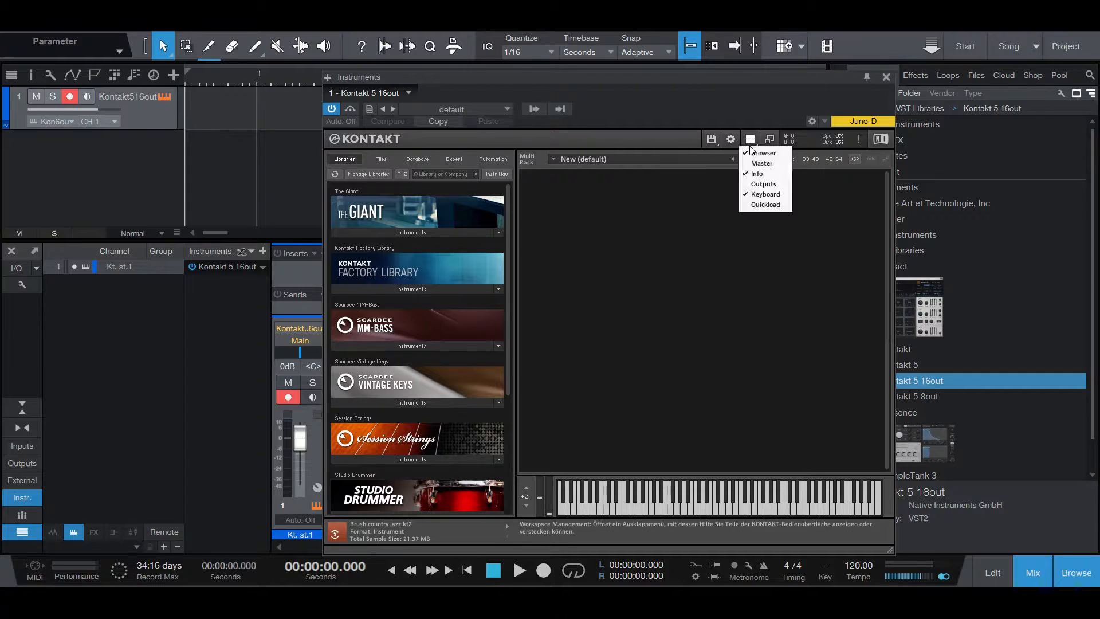
left_click(748, 184)
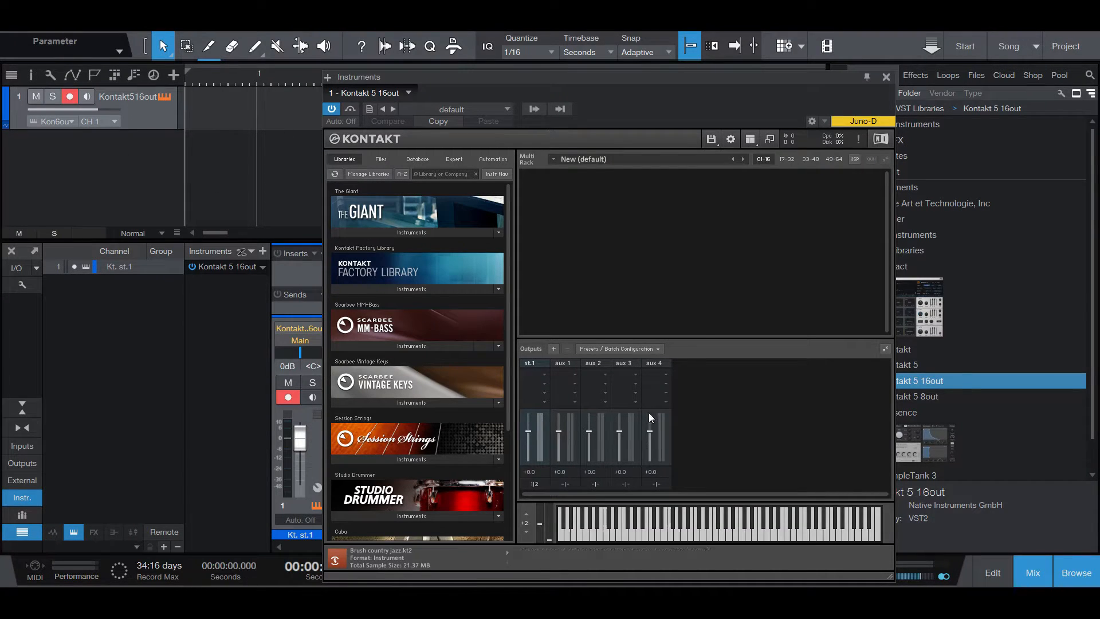
Create 8 two-channel Kontakt outputs starting at Kt. st.1 [1] with ascending assignment, deleting the existing channels first
left_click(553, 348)
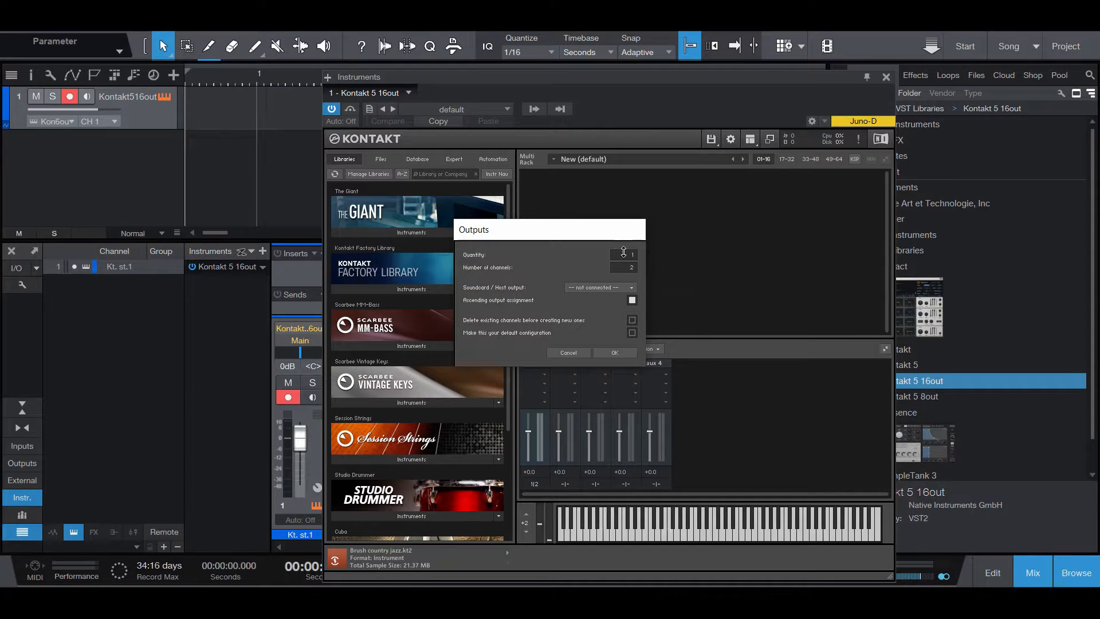
left_click_drag(626, 252, 625, 238)
left_click(578, 287)
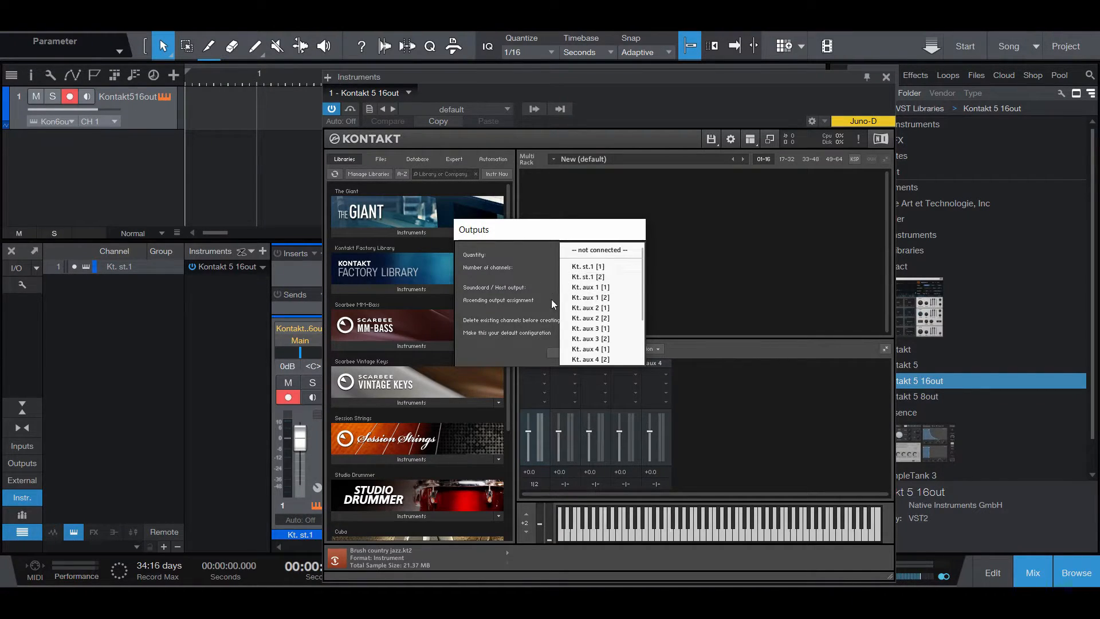
left_click(586, 273)
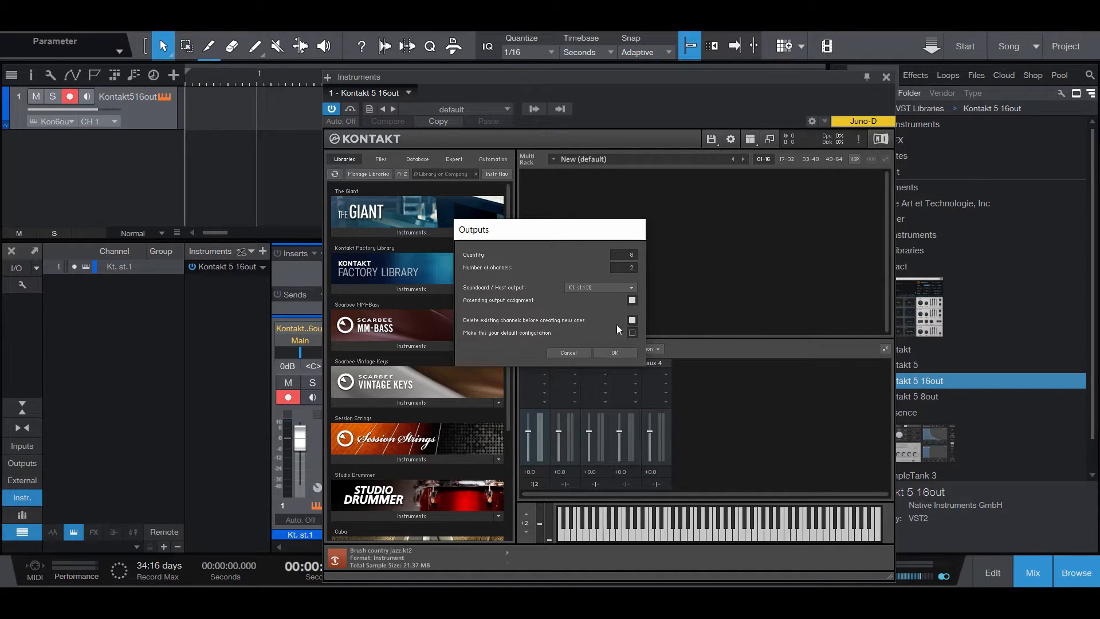
left_click(616, 352)
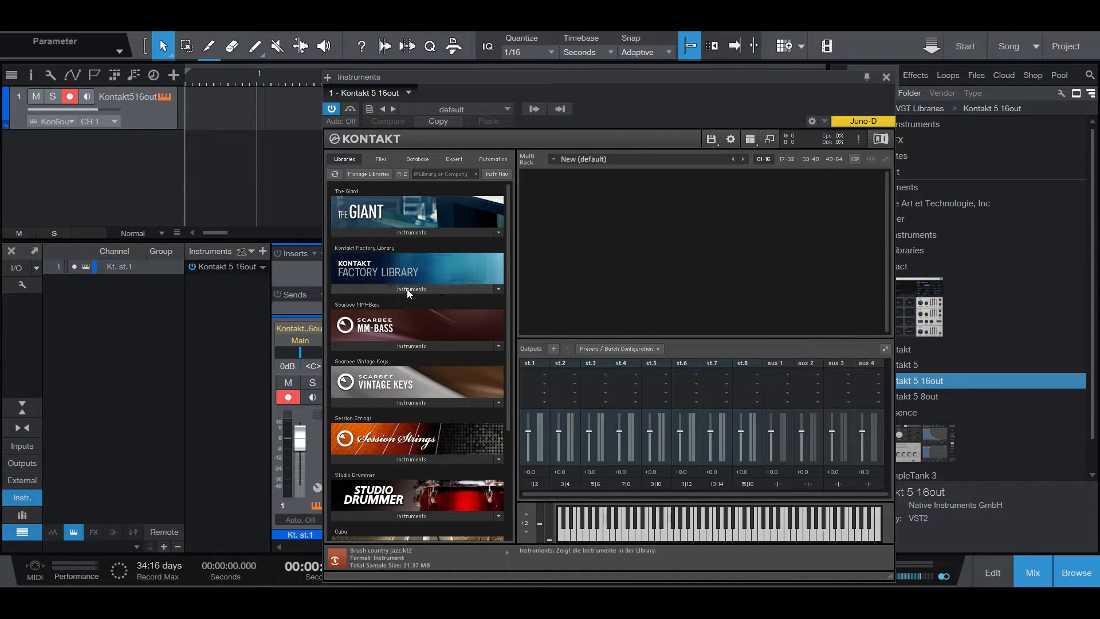
Load Mark I Ringmod from the Kontakt Factory Library, route it to output st.6 and play a few test notes
left_click(440, 289)
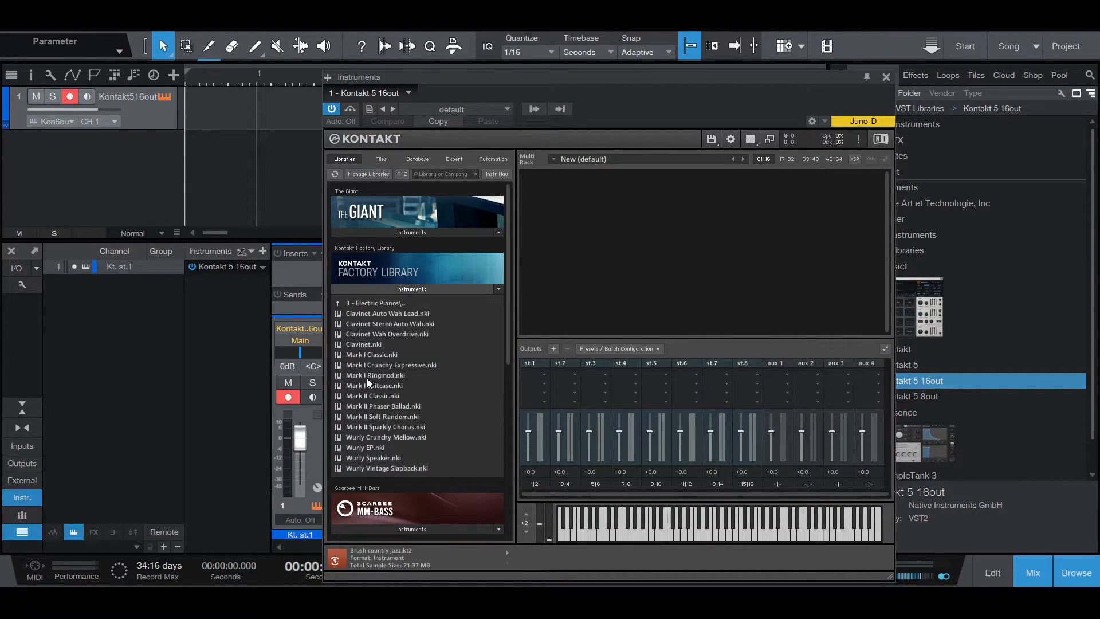
left_click_drag(367, 376, 673, 242)
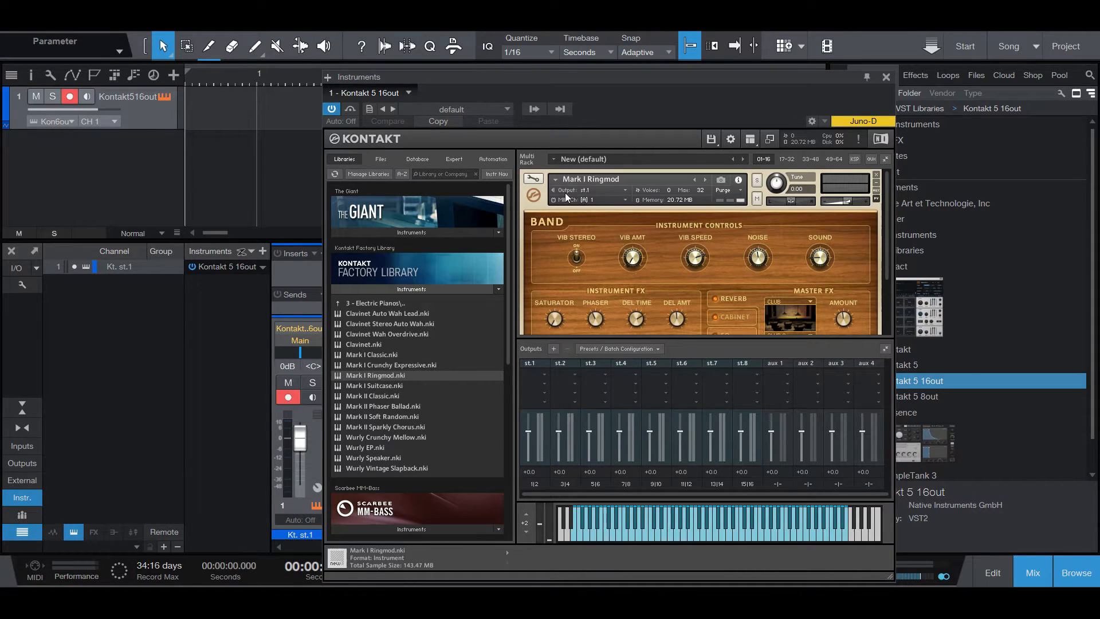
left_click(625, 189)
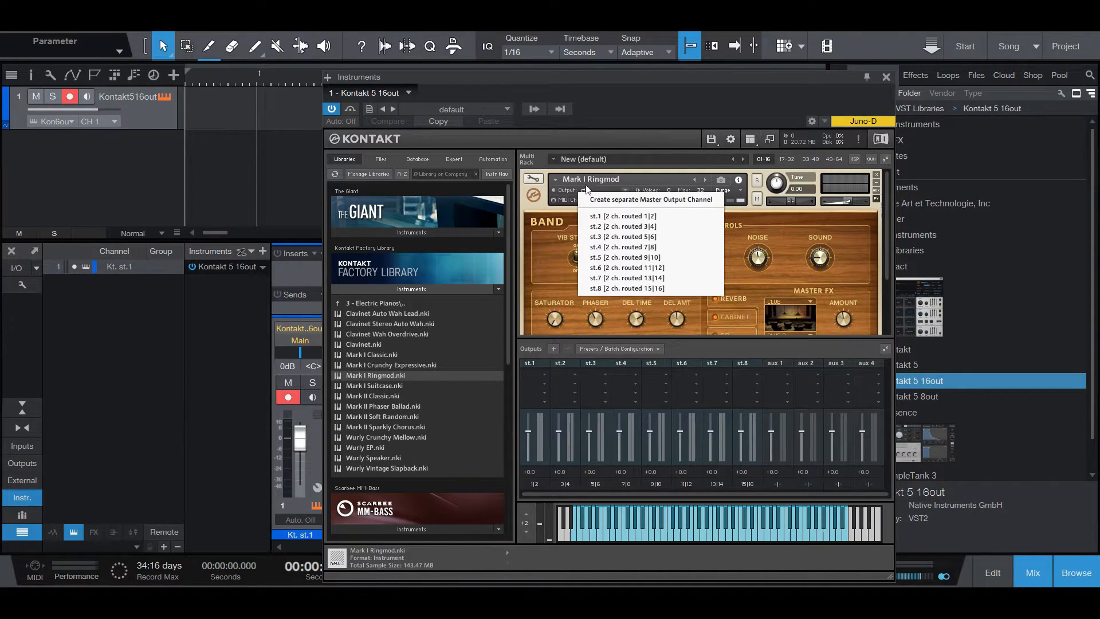
left_click(600, 267)
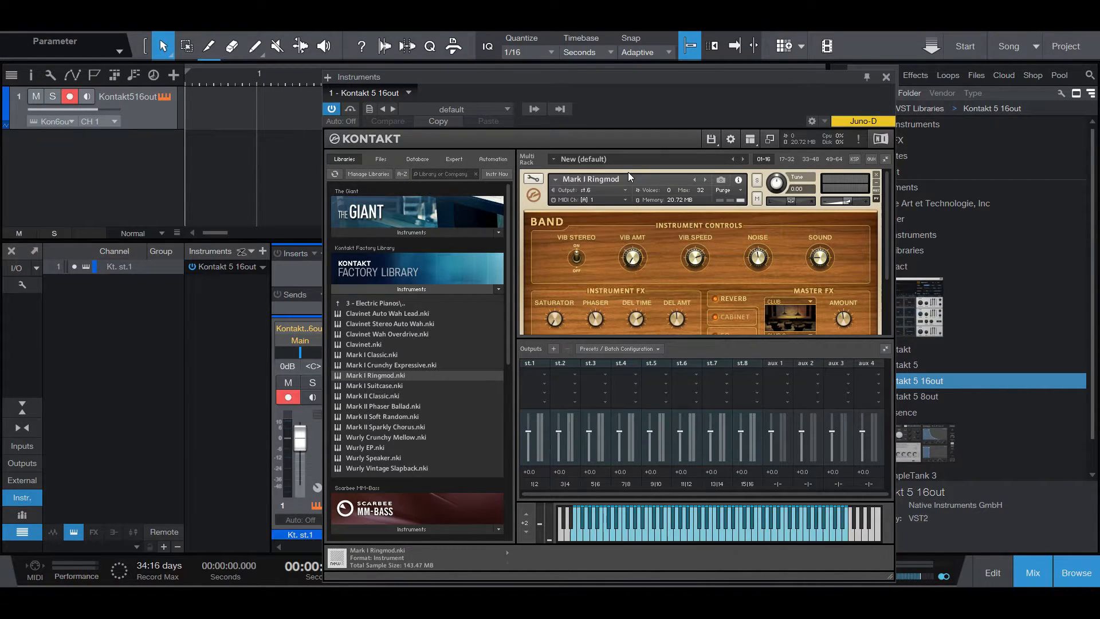
left_click(709, 532)
left_click(739, 515)
left_click(697, 522)
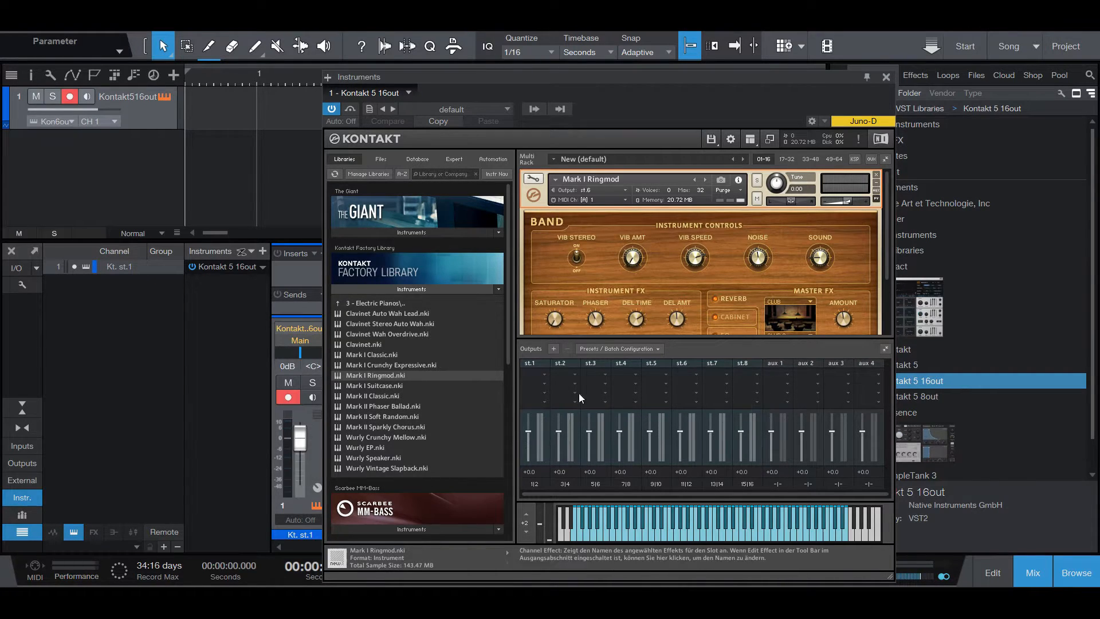
Check the host's list of Kontakt outputs and remove the Mark I Ringmod instrument from the rack
left_click_drag(419, 82, 431, 58)
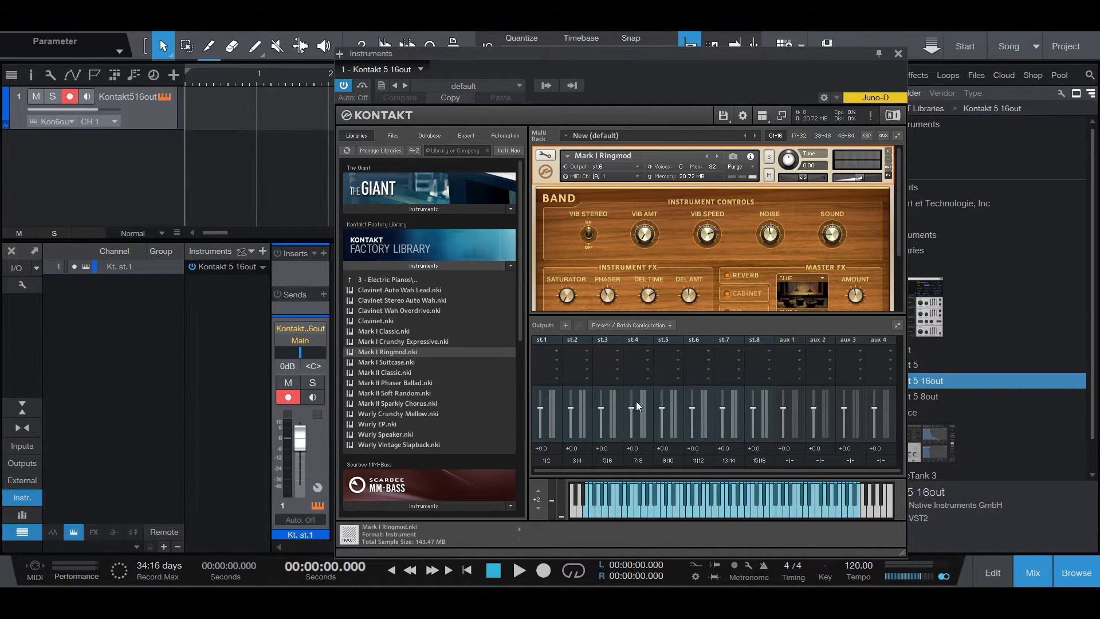
left_click(545, 86)
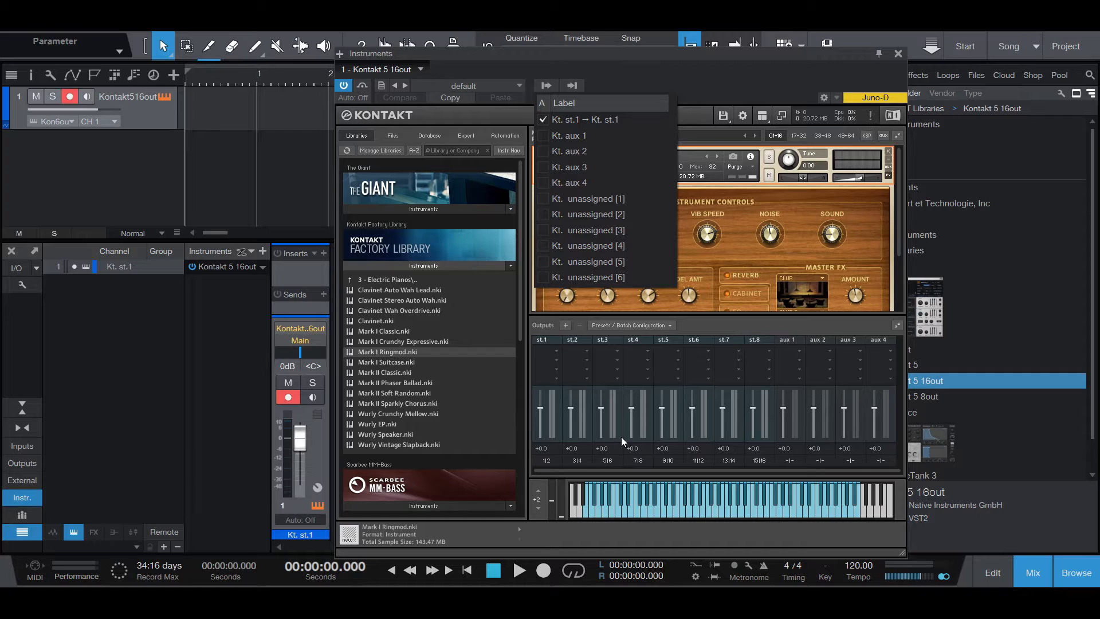
left_click(697, 94)
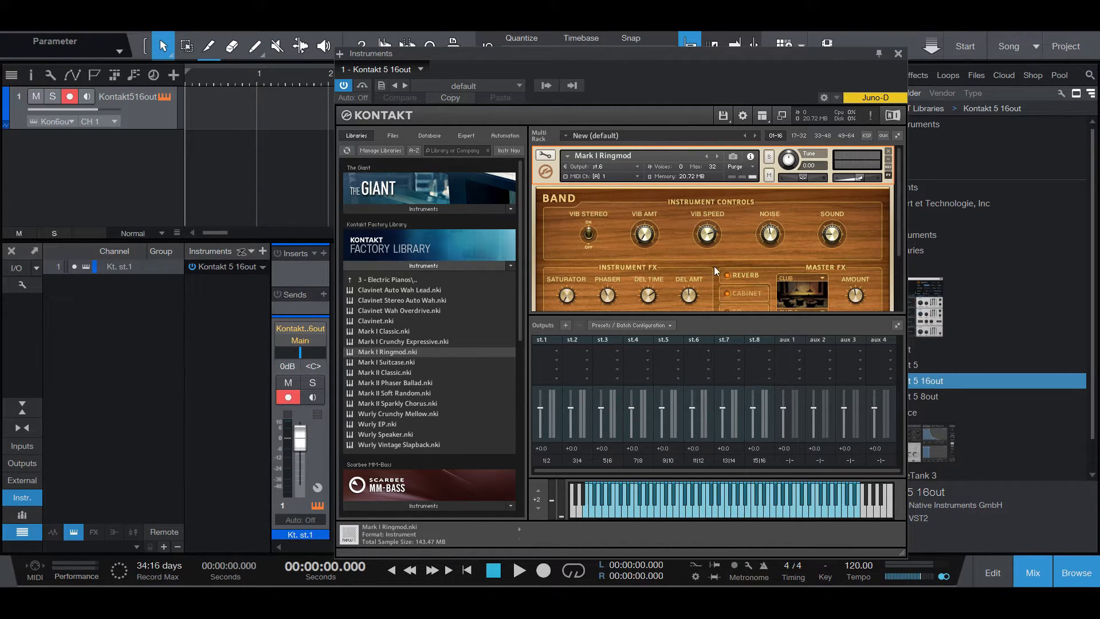
left_click(888, 152)
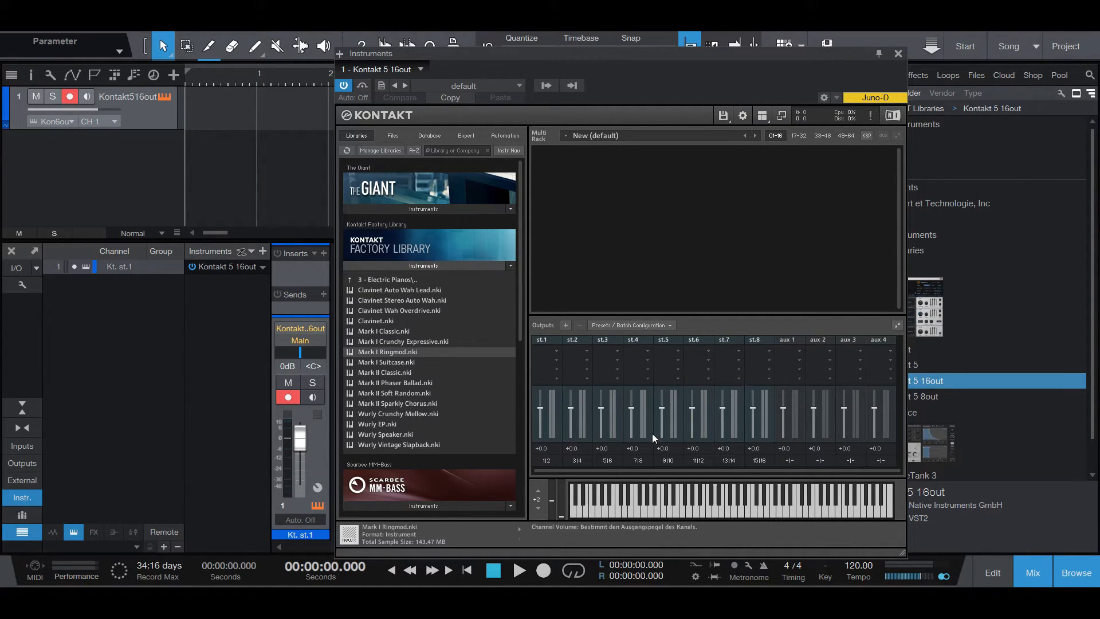
Save the current output section state as default for VST Plugin (16 out) and close the Kontakt window
left_click(659, 324)
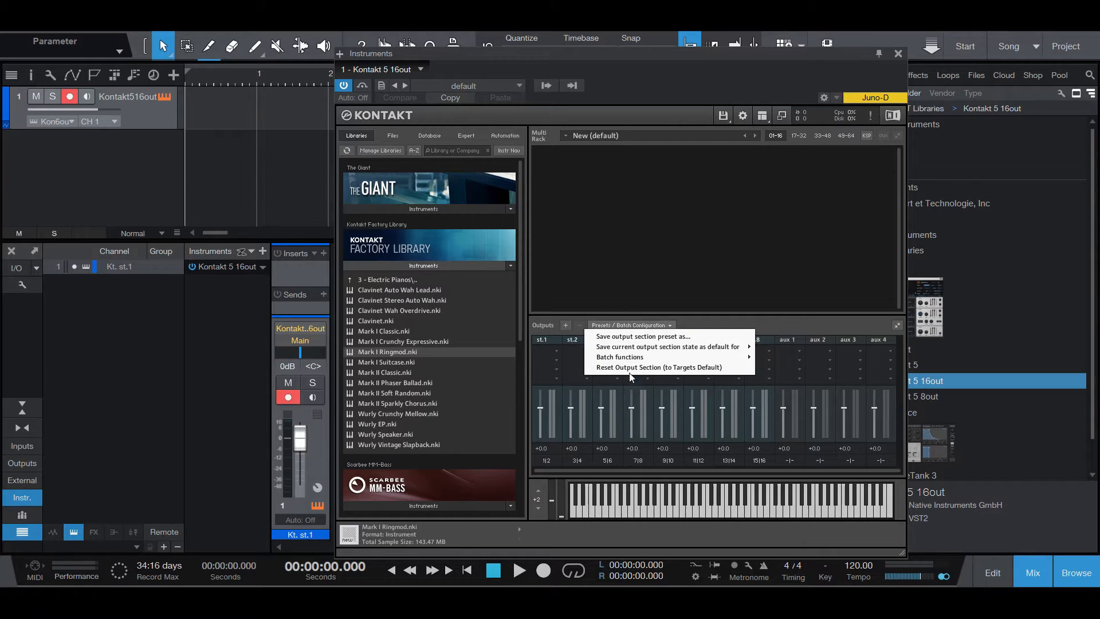
mouse_move(616, 350)
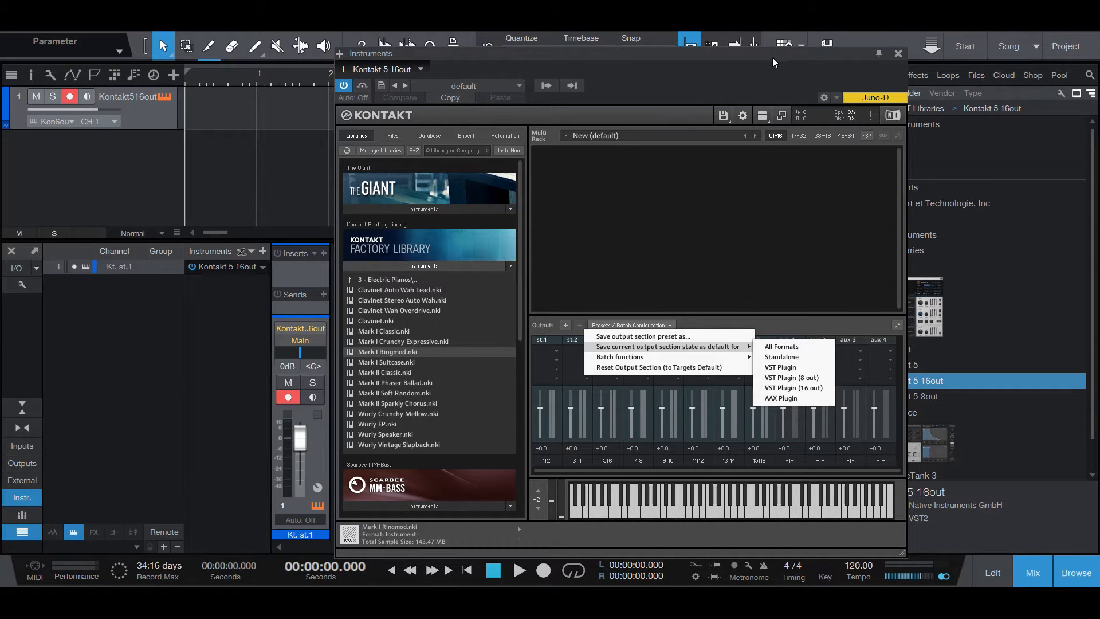
left_click_drag(773, 56, 699, 56)
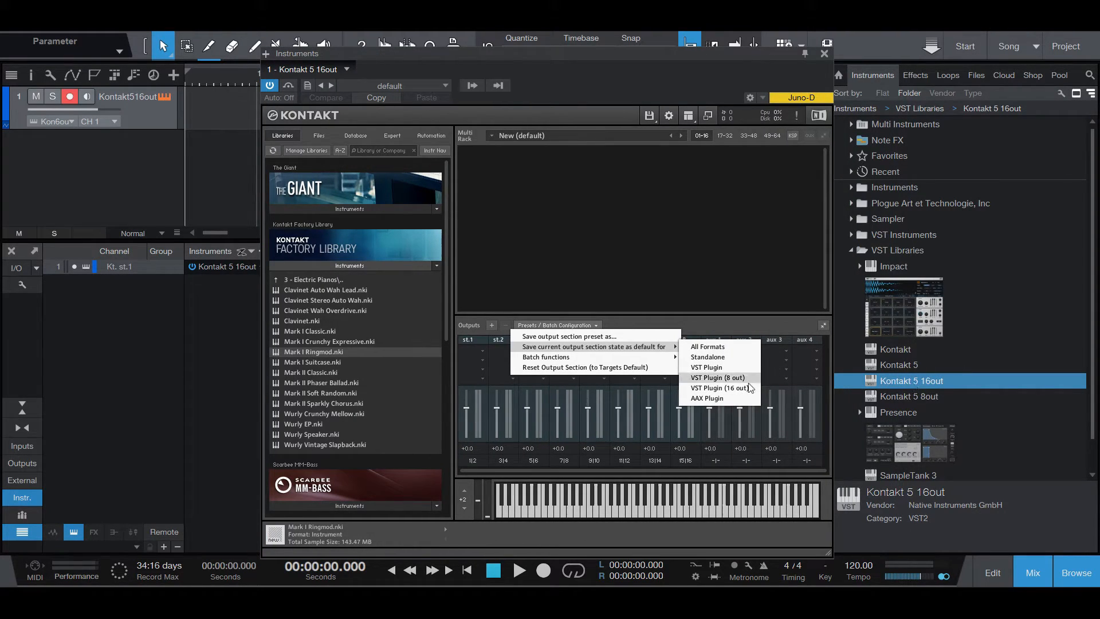
left_click(739, 388)
left_click_drag(564, 57, 566, 44)
left_click(824, 40)
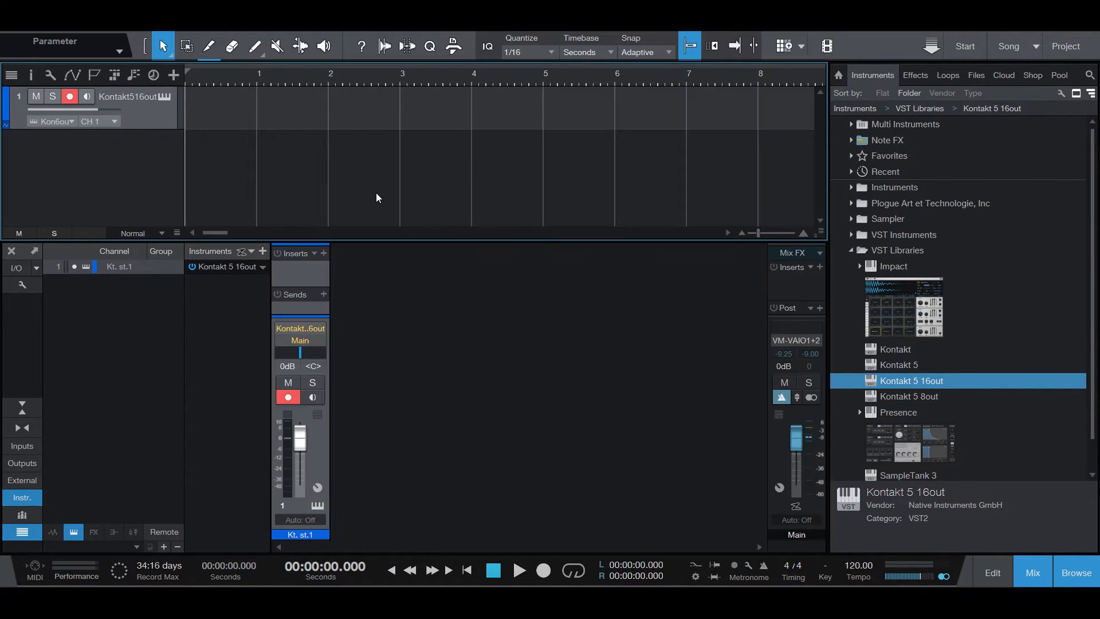
Remove the Kontakt track together with its instrument and add a fresh Kontakt 5 16out instrument track
right_click(150, 114)
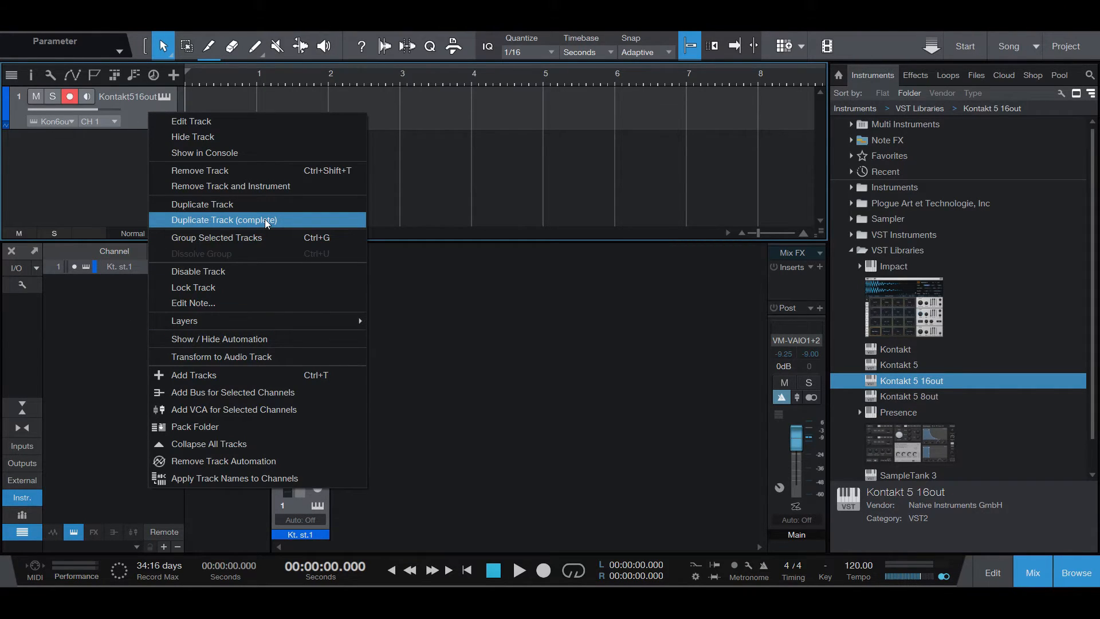
left_click(217, 186)
left_click_drag(917, 381, 104, 132)
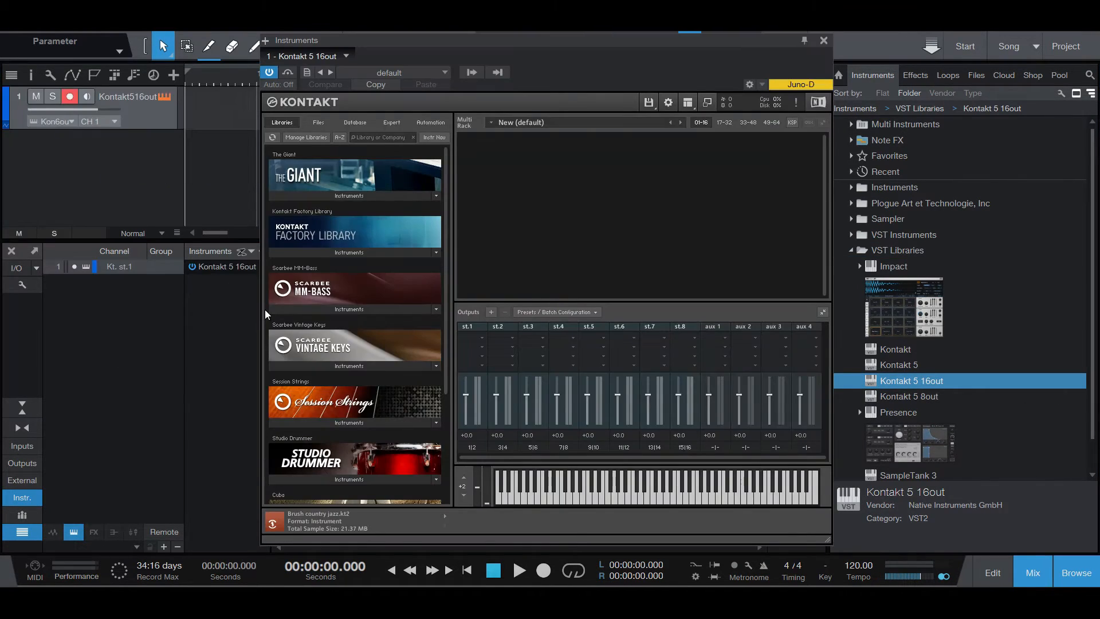
Check which Kontakt outputs the host offers for the newly added instrument
left_click_drag(455, 40, 467, 40)
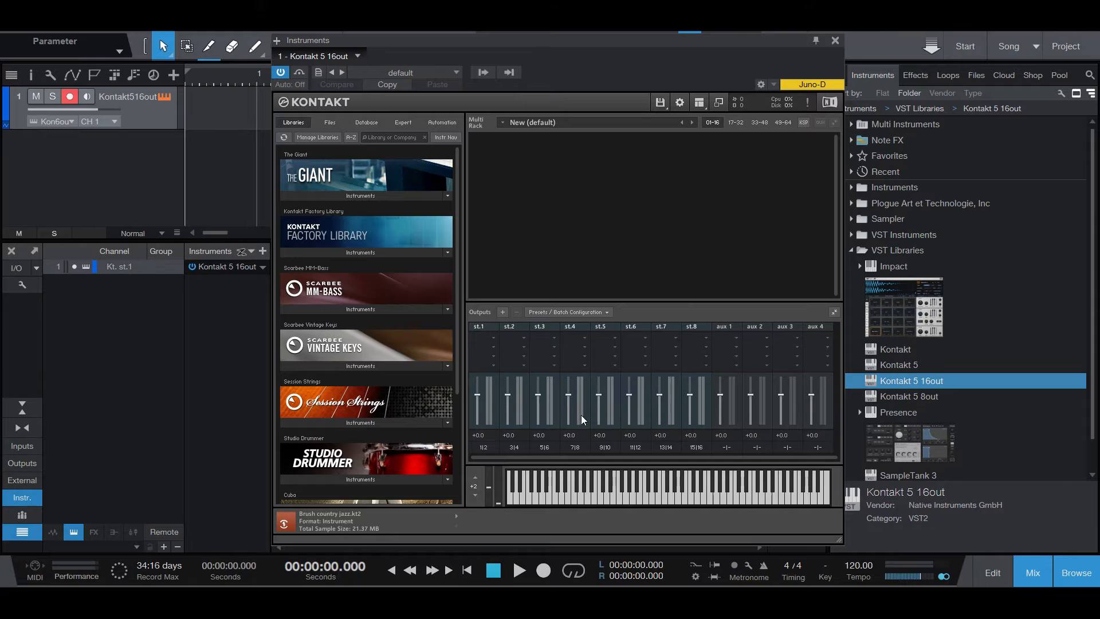
left_click(482, 72)
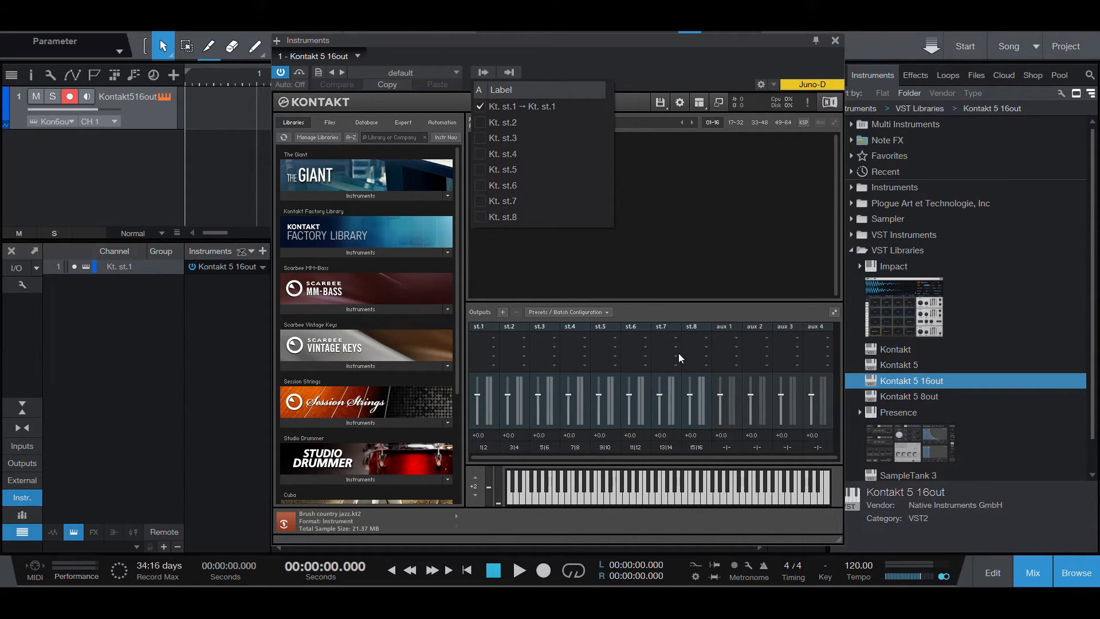
left_click(554, 262)
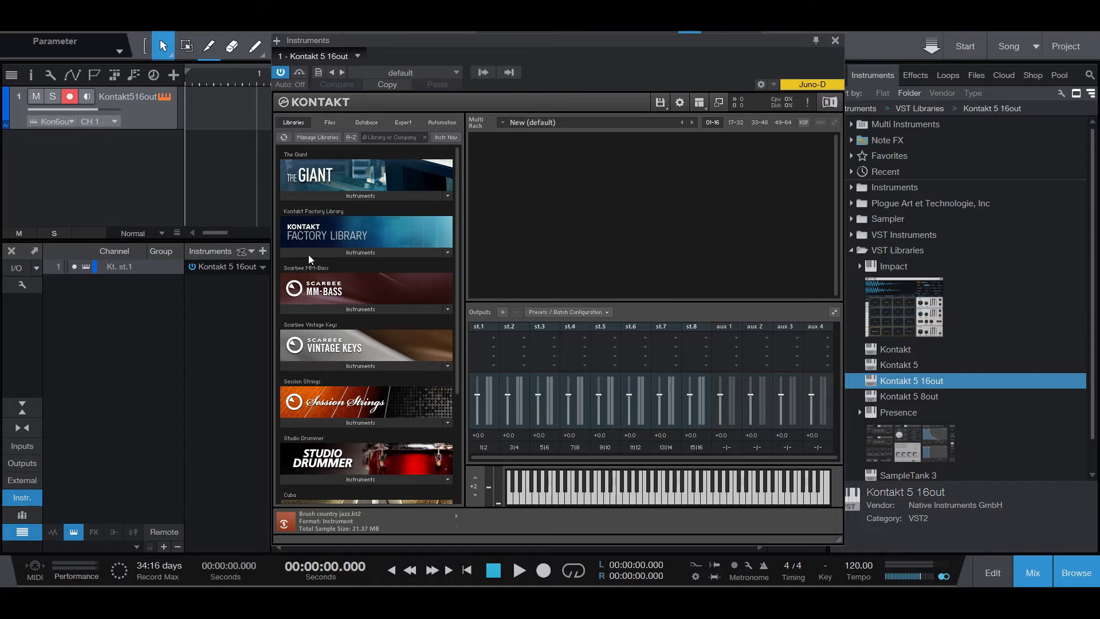
Load Mark I Classic and Mark II Phaser Ballad from the Kontakt Factory Library into the rack, with Mark I Classic minimized
left_click(308, 254)
left_click_drag(319, 319, 610, 214)
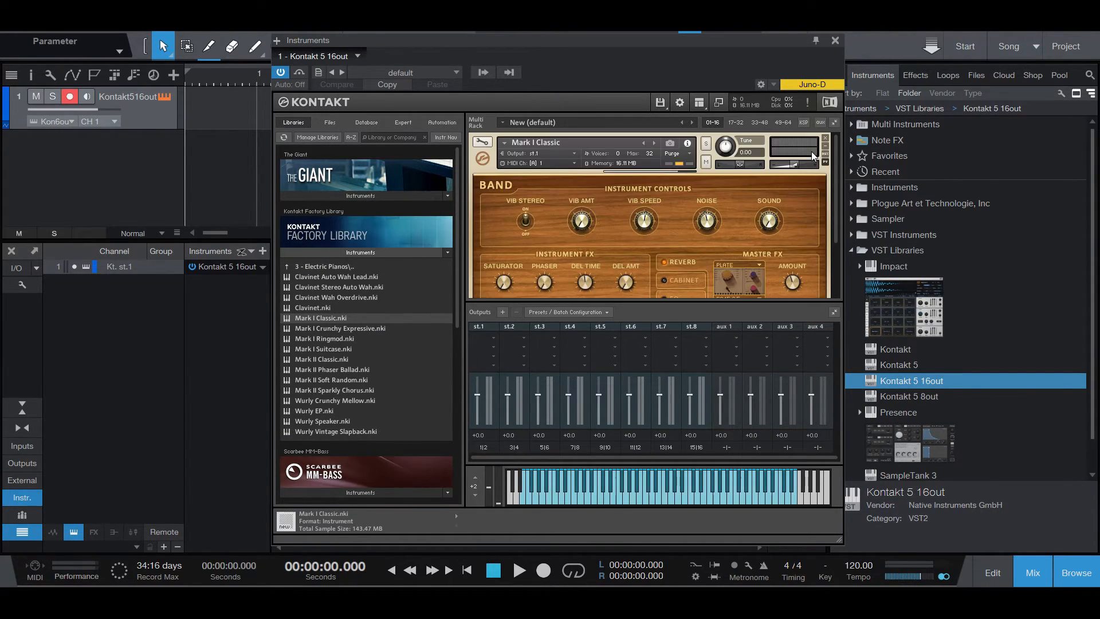
left_click(825, 148)
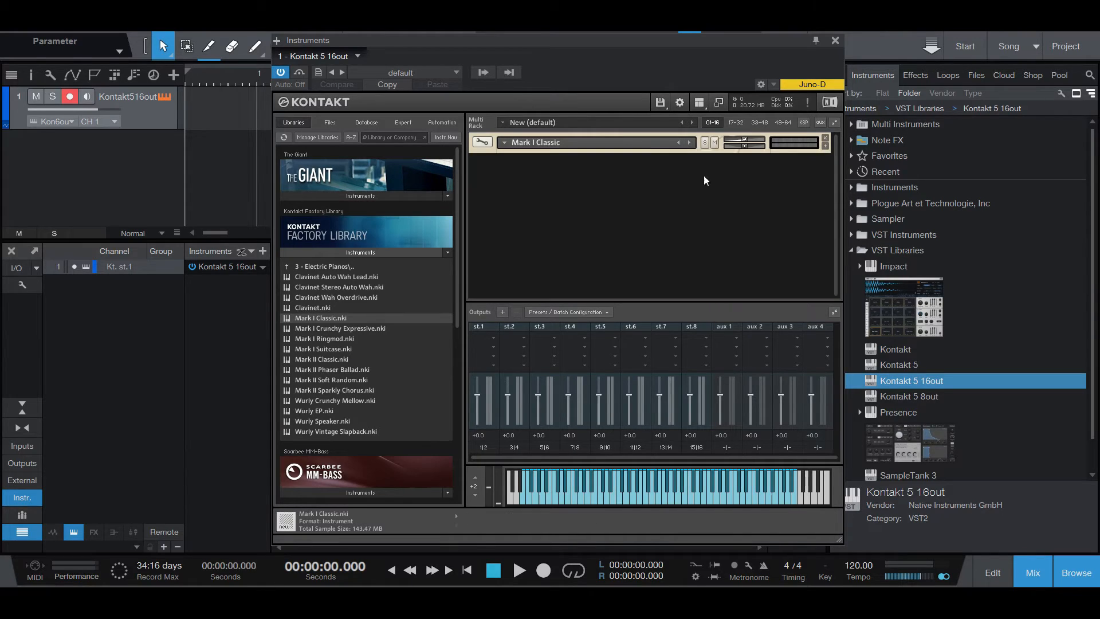
left_click_drag(315, 371, 637, 205)
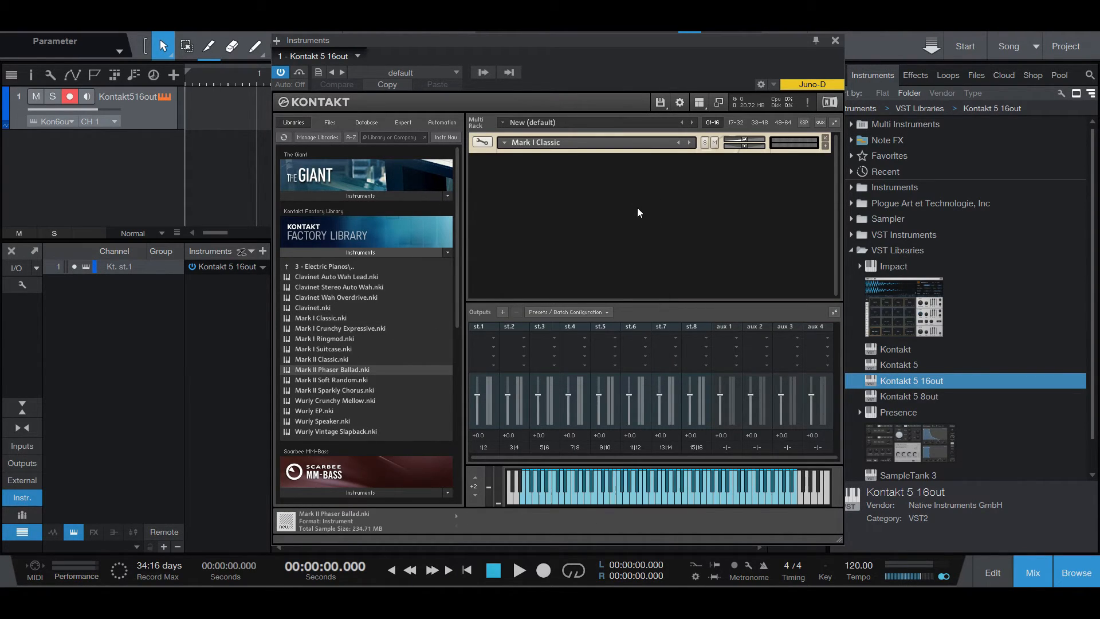
Check the Mark I Classic output assignment and route Mark II Phaser Ballad to output st.2
left_click(825, 147)
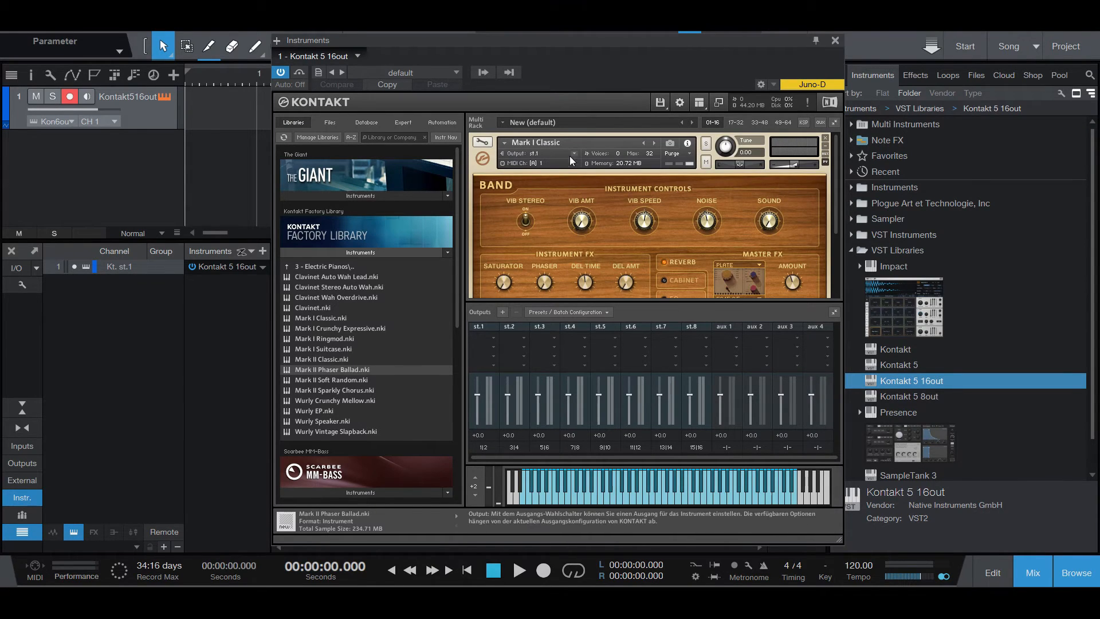
left_click(825, 147)
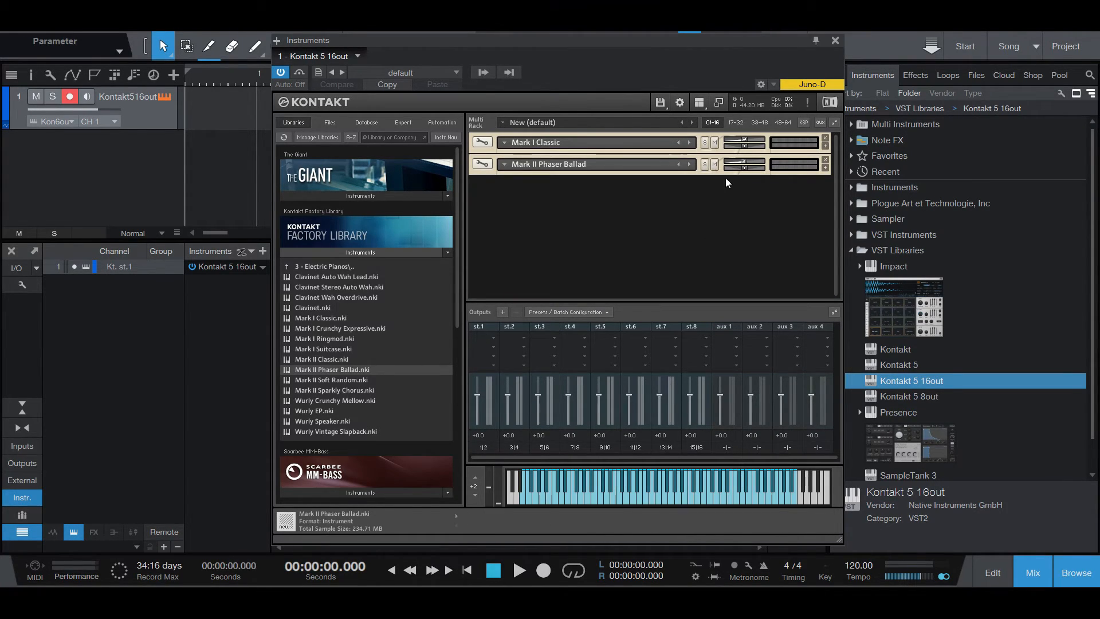
left_click(825, 168)
left_click(575, 175)
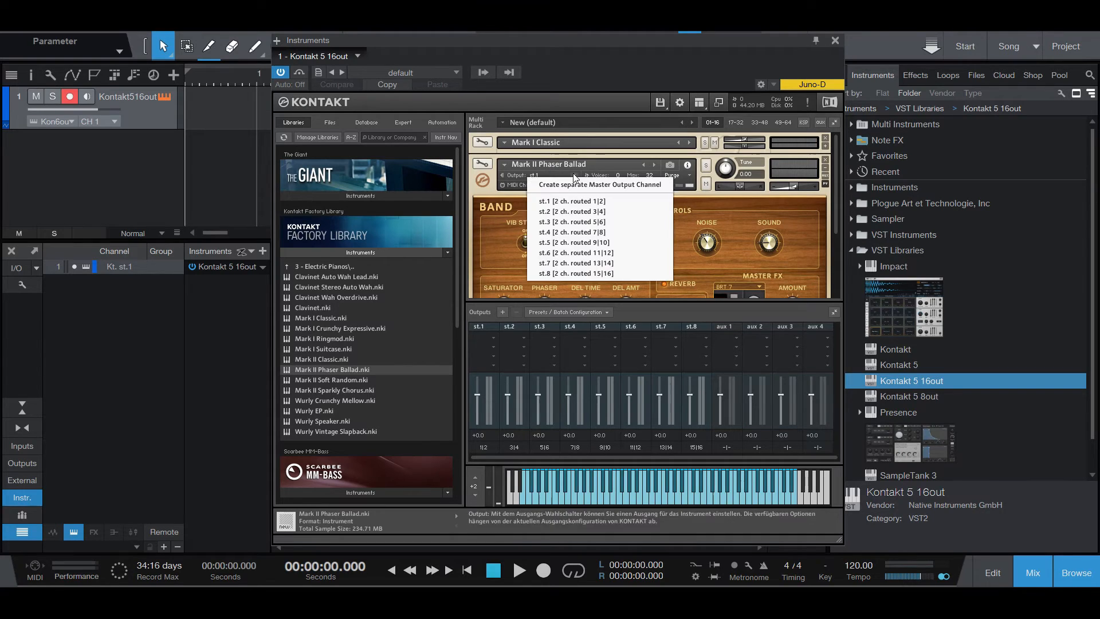
left_click(564, 211)
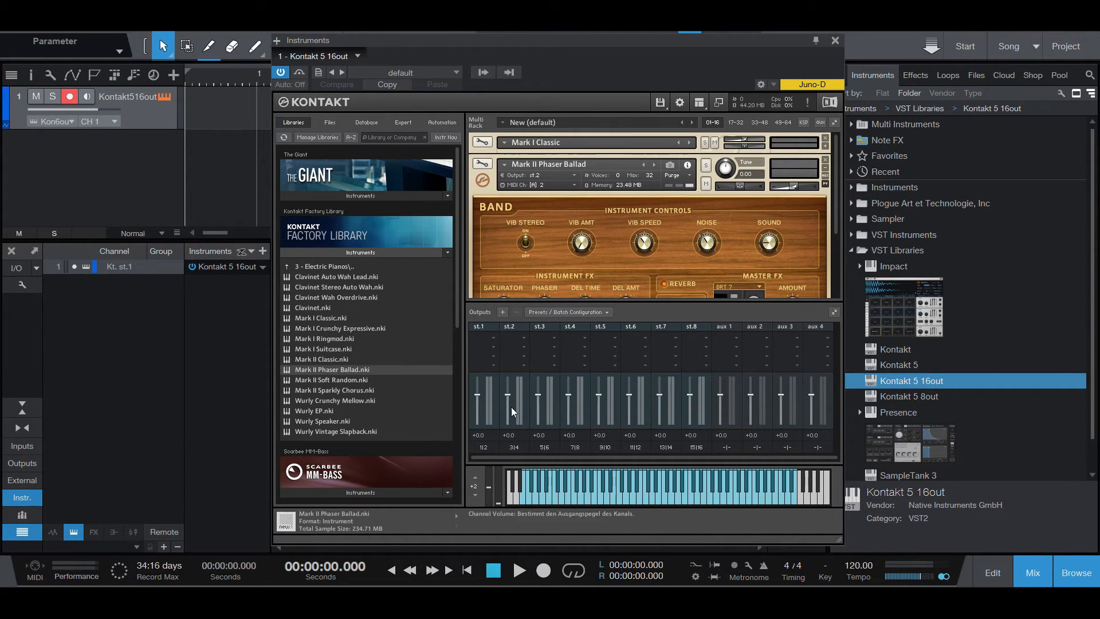
left_click(825, 168)
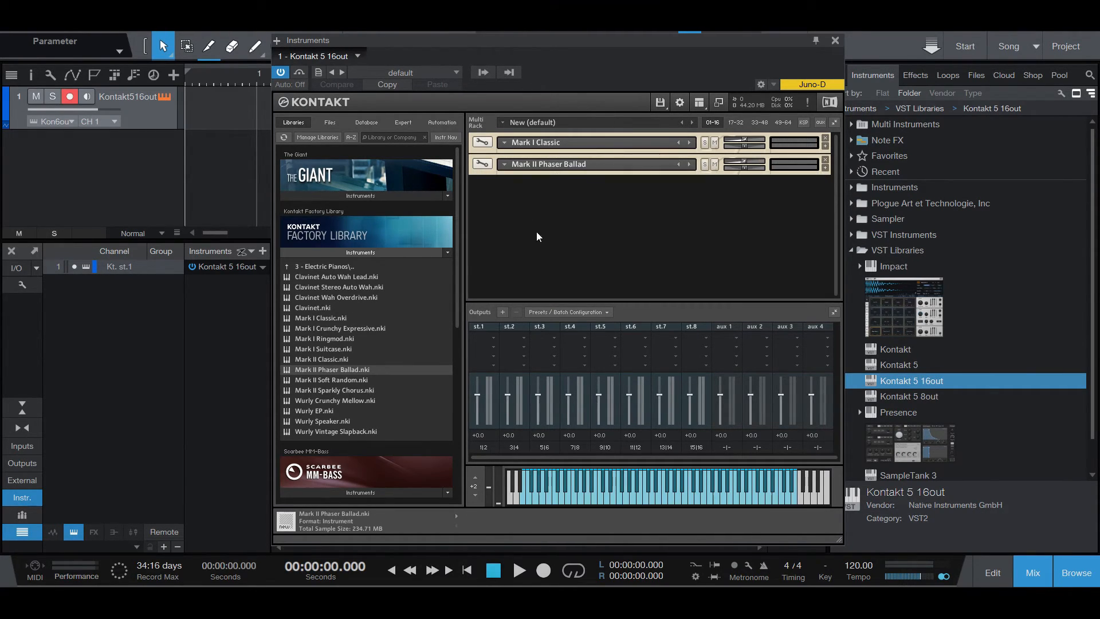
Activate the Kt. st.2 output in the host mixer and play a test note on Mark II Phaser Ballad
left_click(480, 74)
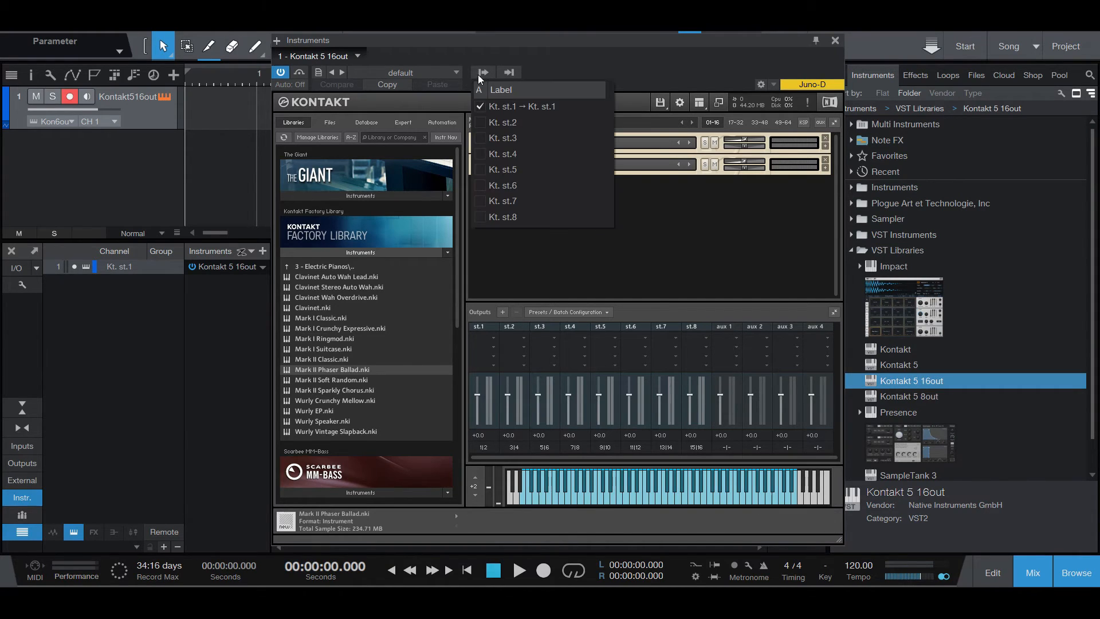
left_click(481, 123)
left_click_drag(439, 38, 559, 35)
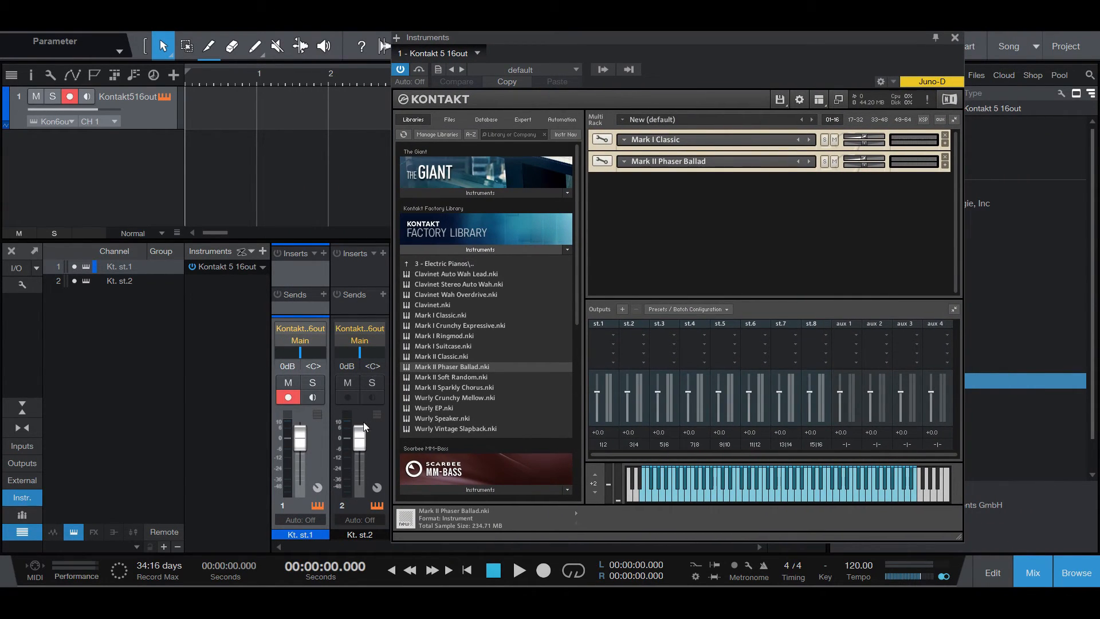
left_click(745, 163)
left_click(733, 491)
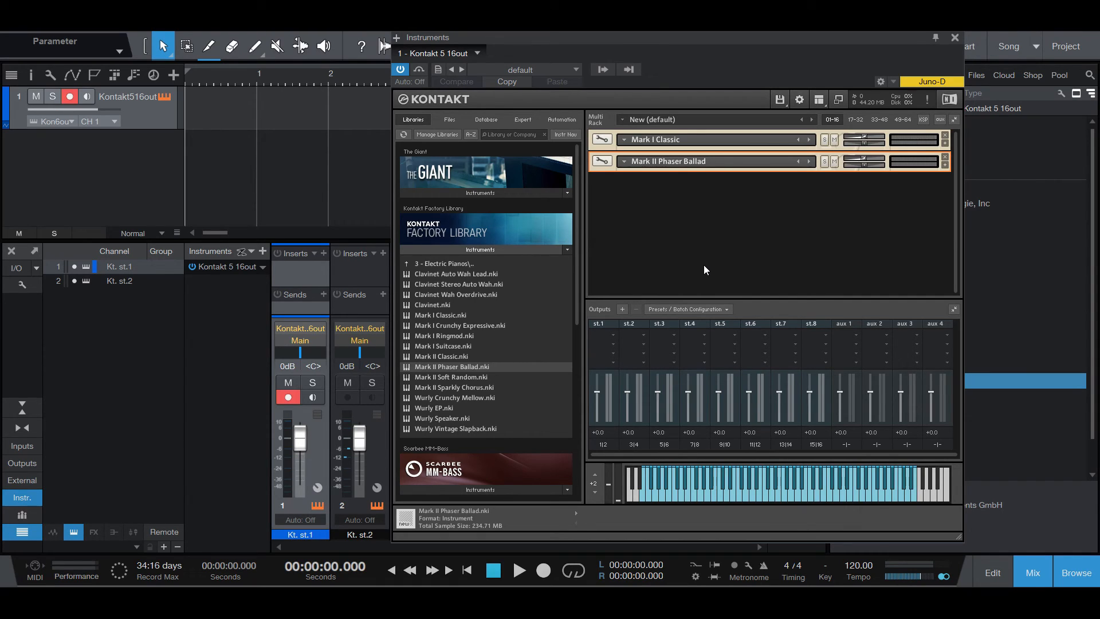
Review the activated host outputs and Kontakt's output preset and batch configuration options
left_click(602, 70)
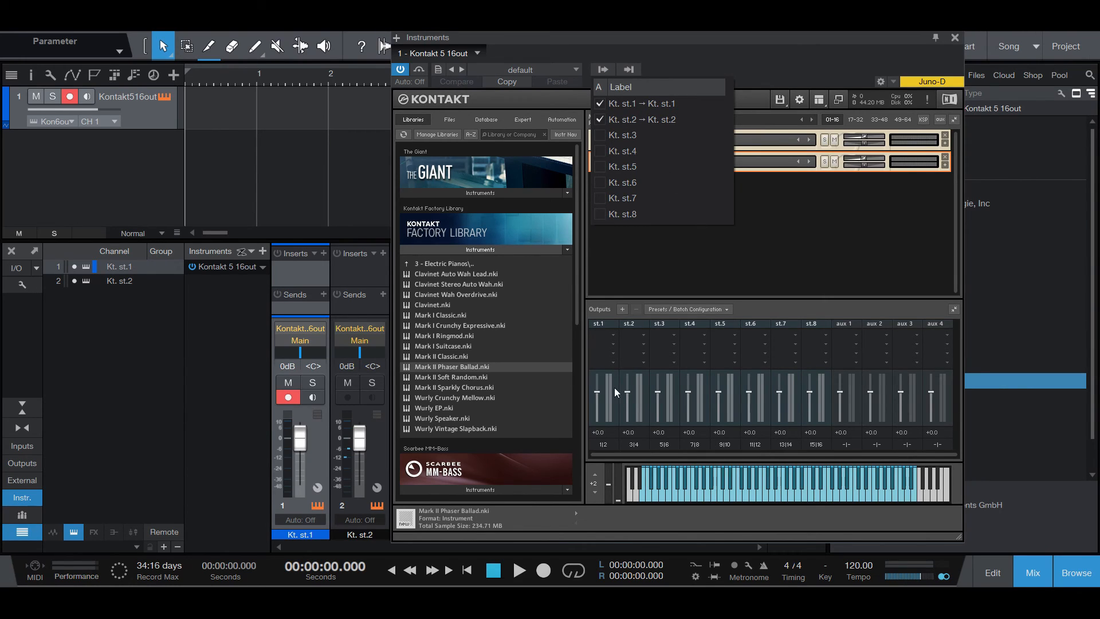
left_click(705, 277)
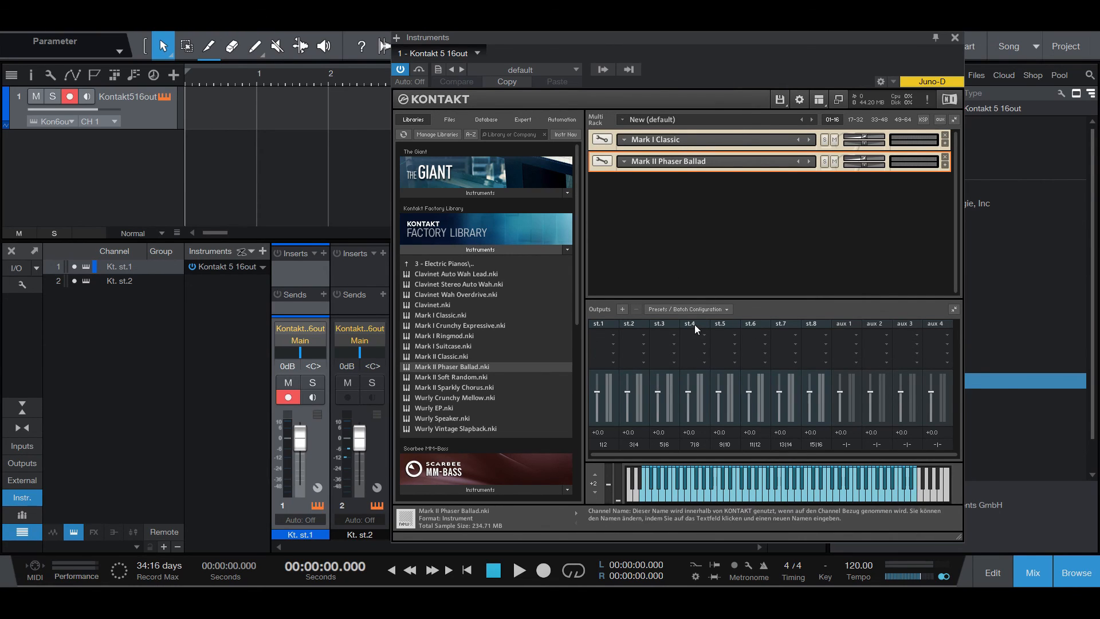
left_click(694, 307)
left_click(684, 246)
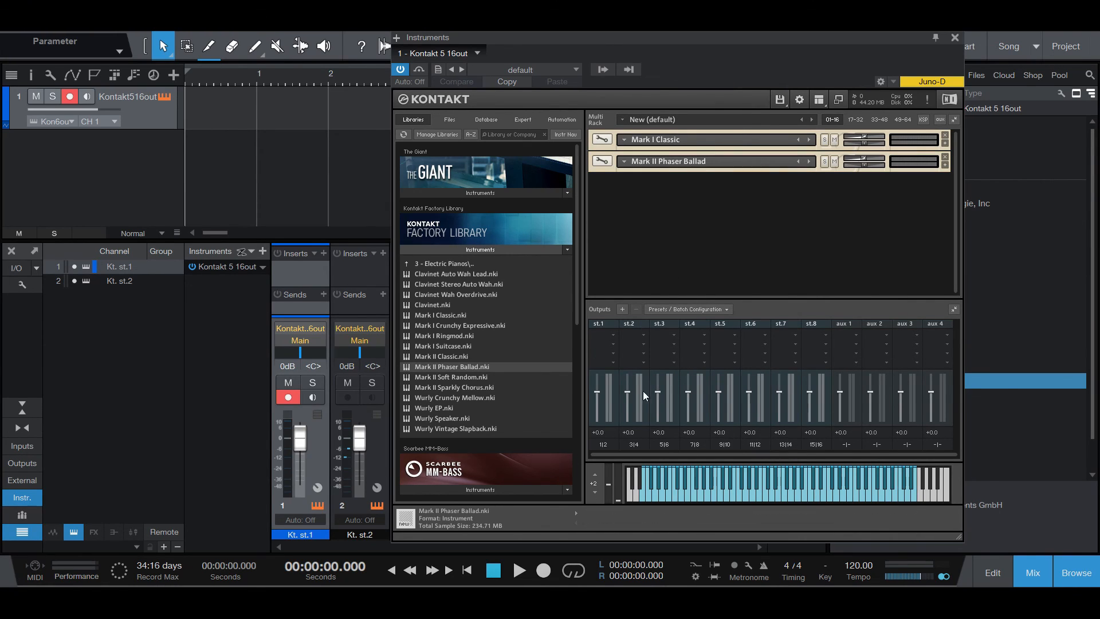